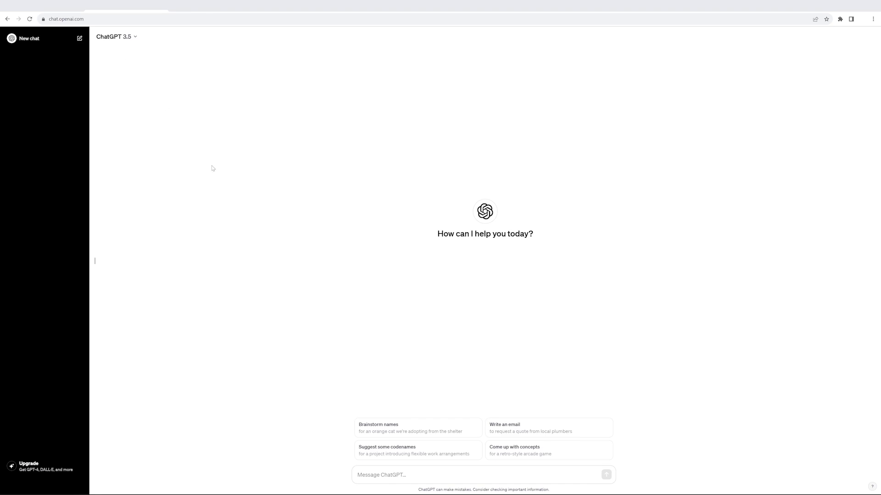
Ask ChatGPT for a content strategy for a newsletter featuring free local weekend events.
click(369, 474)
text(Mak)
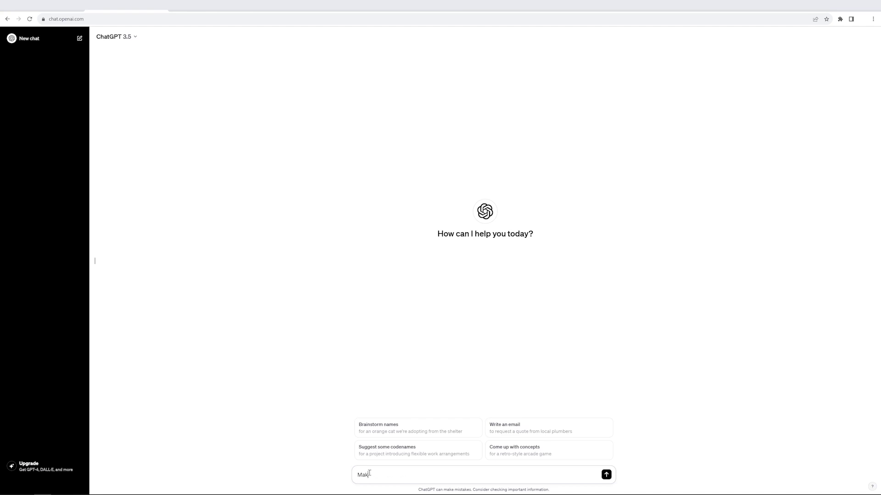
text(e a content strategy for a newsletter featuring free local )
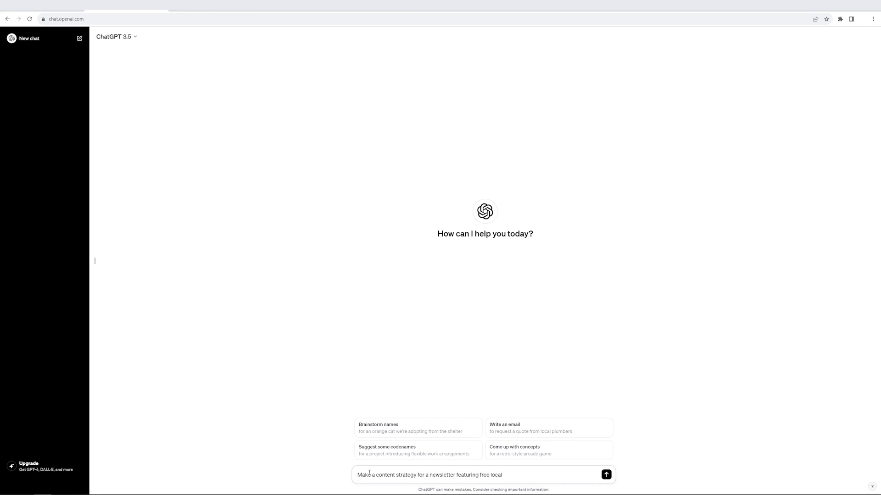
text(weekend events.)
key(Return)
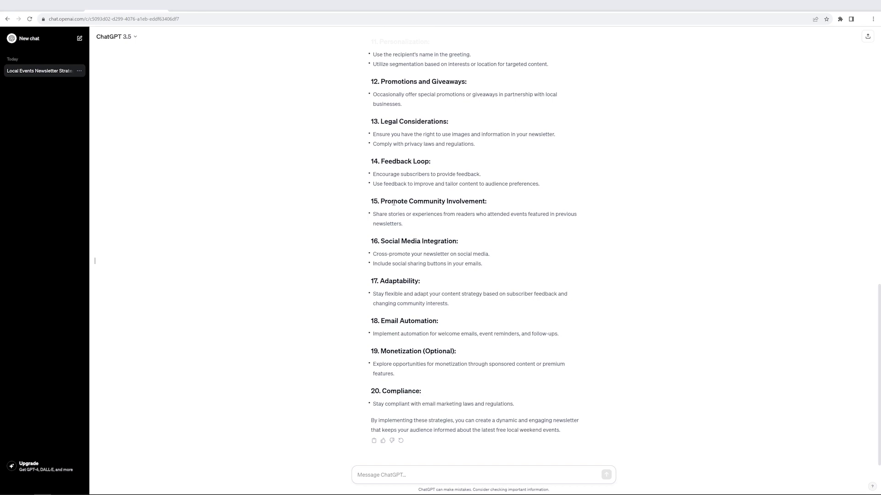
Scroll through the 20-section newsletter strategy, from defining the audience to the compliance point.
scroll(393, 202, up, 4)
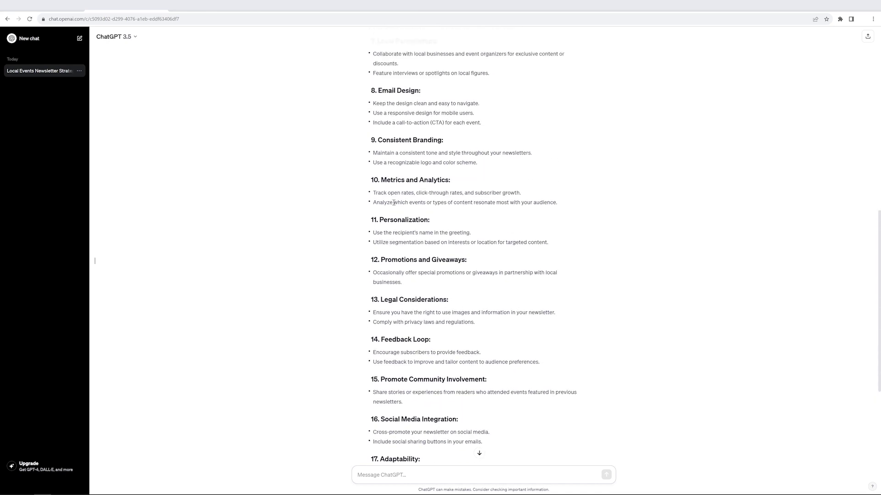
scroll(394, 203, up, 7)
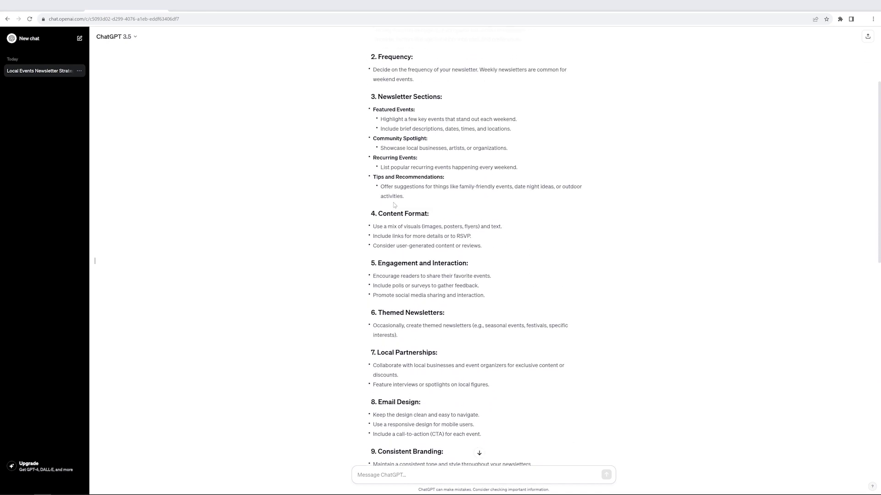
scroll(393, 204, up, 3)
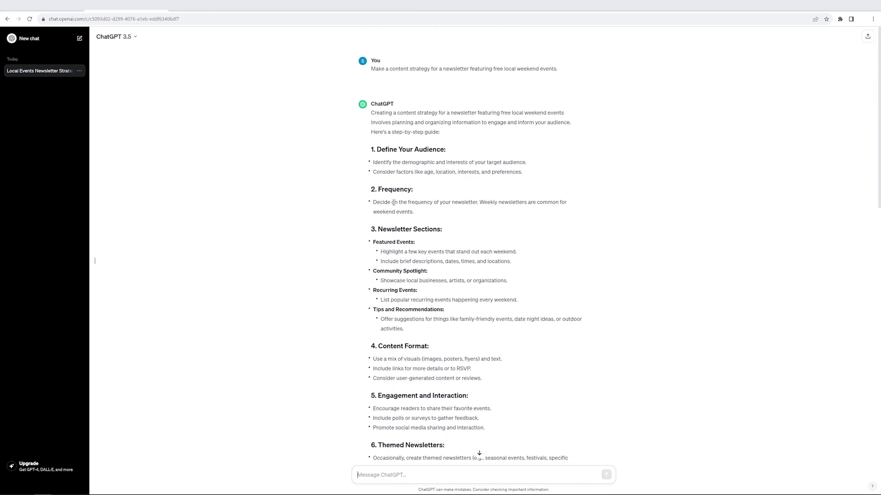
scroll(393, 203, down, 2)
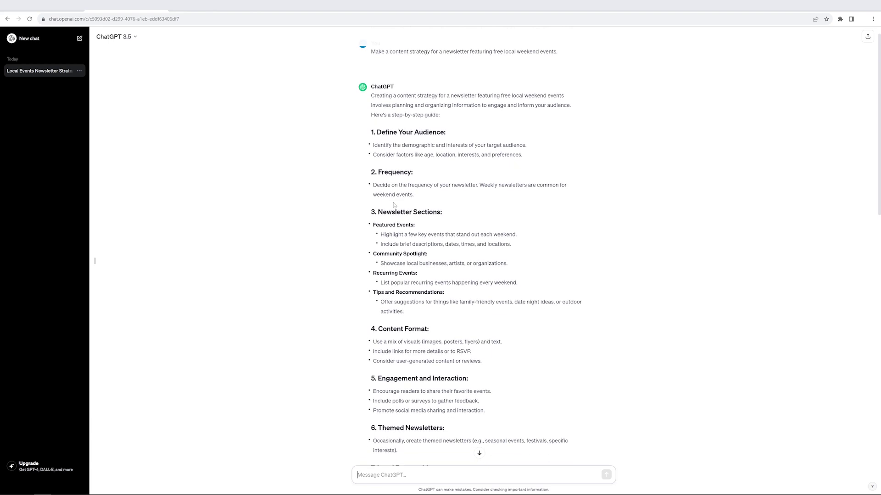
scroll(394, 205, down, 10)
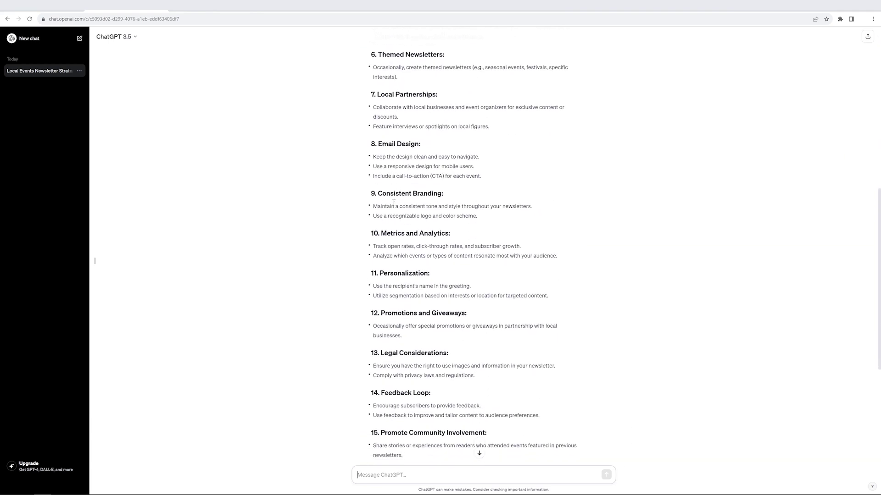
scroll(394, 203, down, 2)
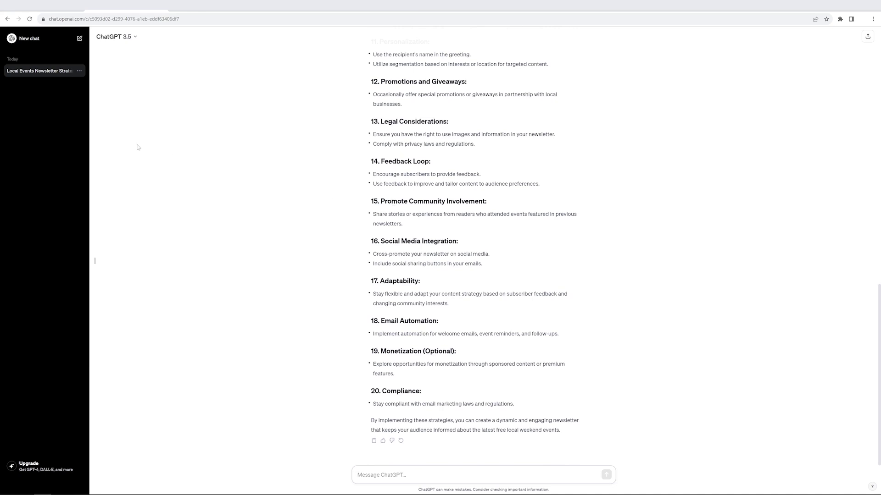
In a new chat, ask for exciting brand name ideas for a new food snacks brand.
click(80, 41)
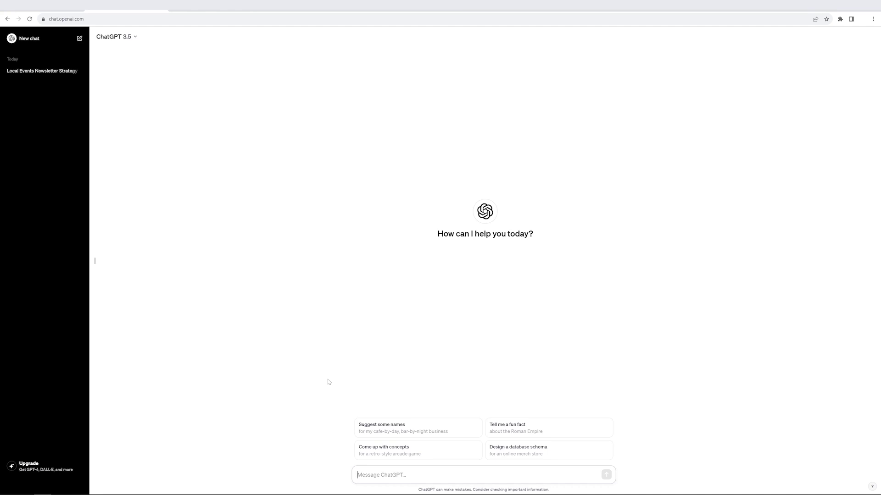
text(I want to start a new Brand of Food snacks)
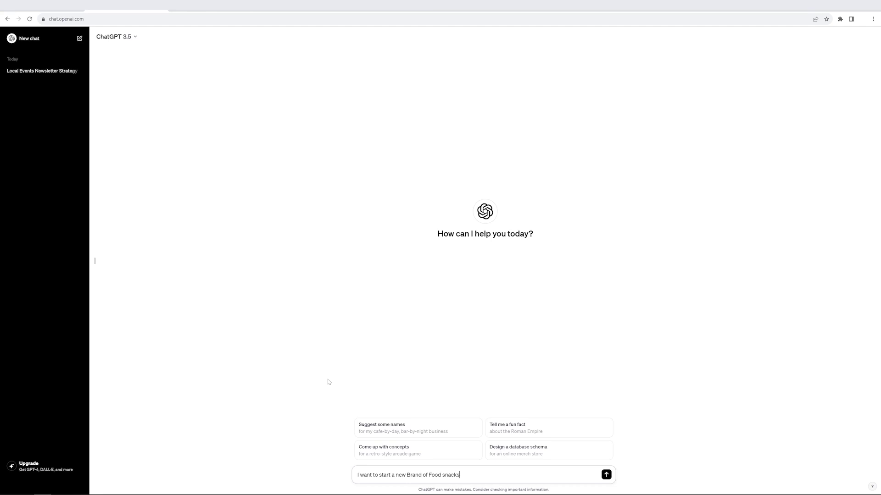
text(. Can you help me with a)
text(ew ideas about a n exciting Brand name?)
key(Return)
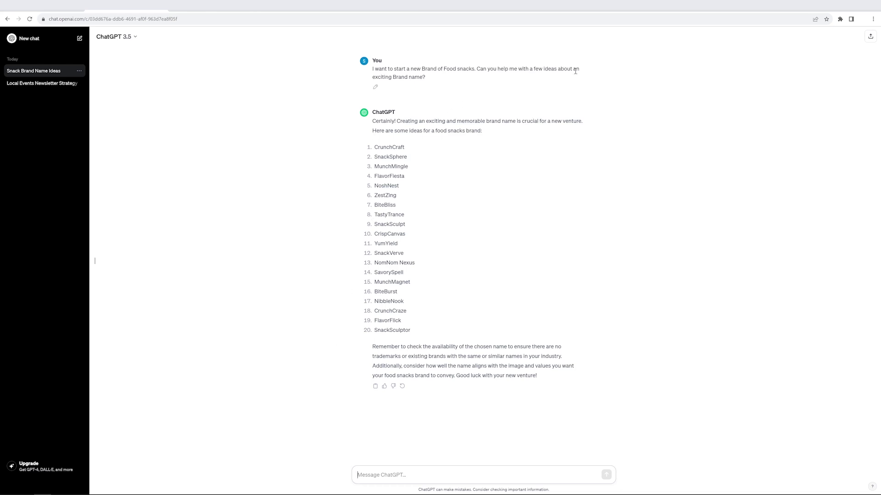
Edit the sent question to say 'Healthy Food' snacks and resubmit it.
click(375, 87)
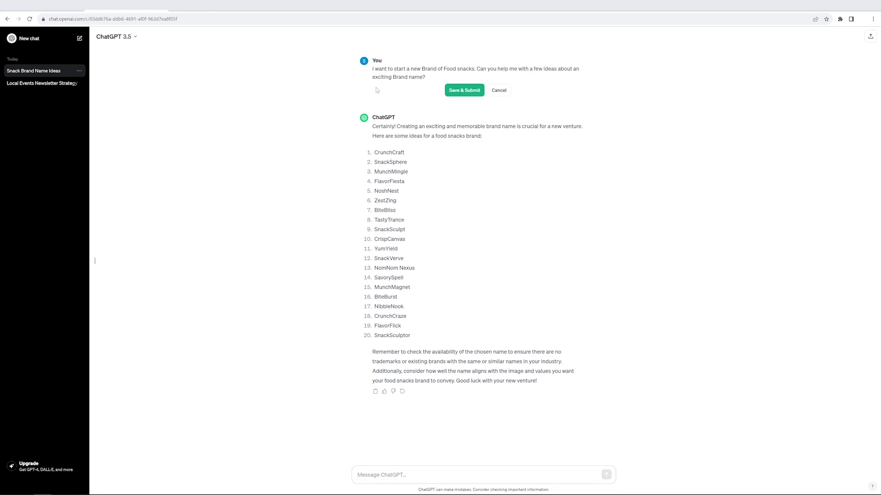
click(423, 76)
text(Healthy)
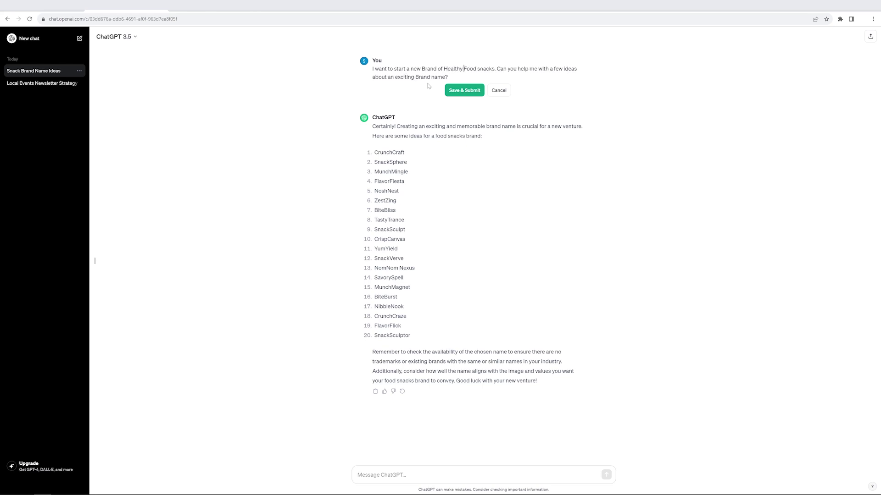
click(452, 91)
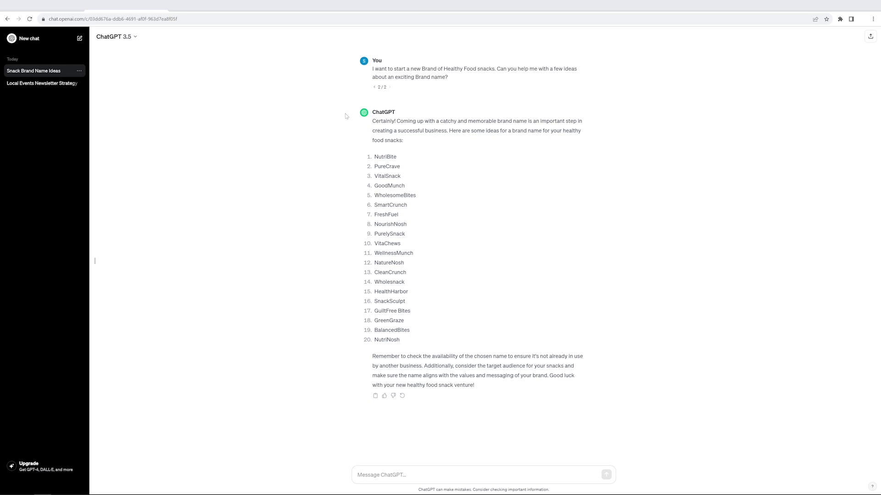
In a new chat, request a data-science learning path for a fresh non-computer-science graduate.
click(80, 38)
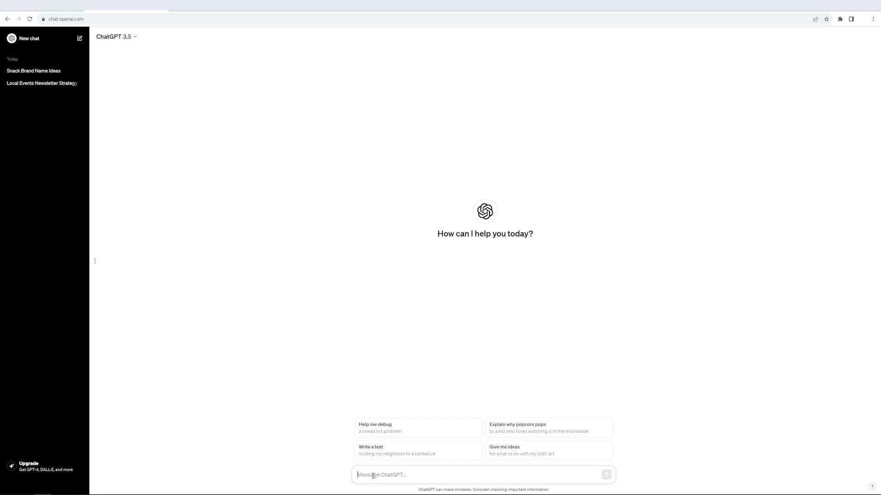
text(Can you create a learning path for a fresh non)
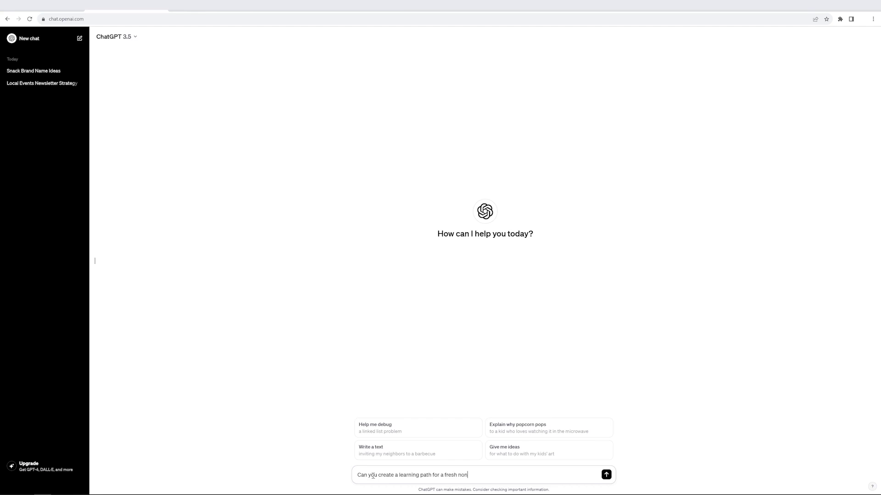
text(-computer science graduate who wants to enter into)
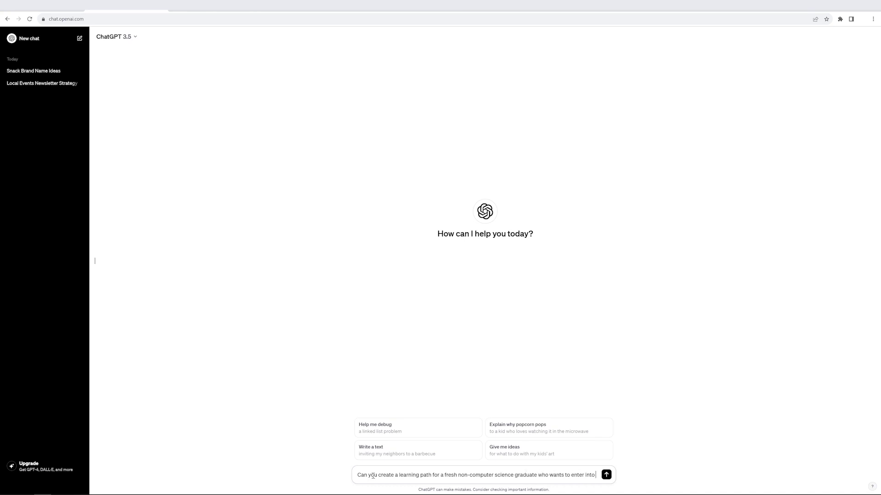
text( data science)
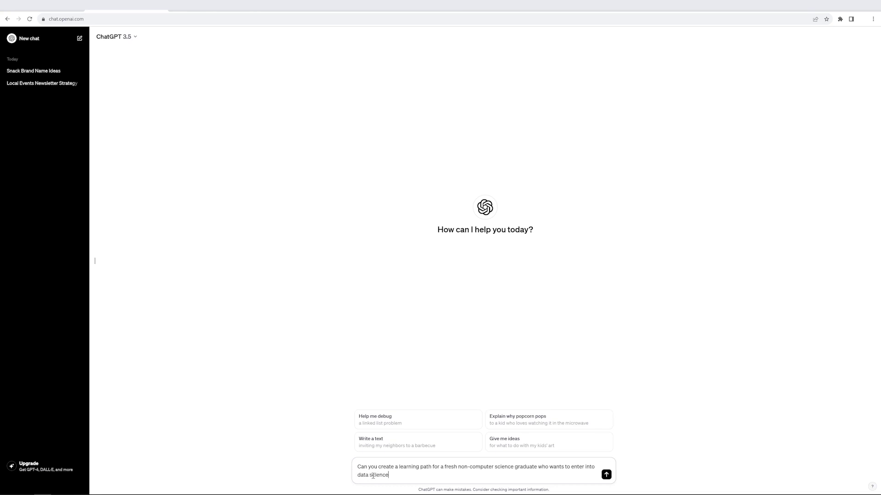
text(? Provide step by step path for the same)
key(Return)
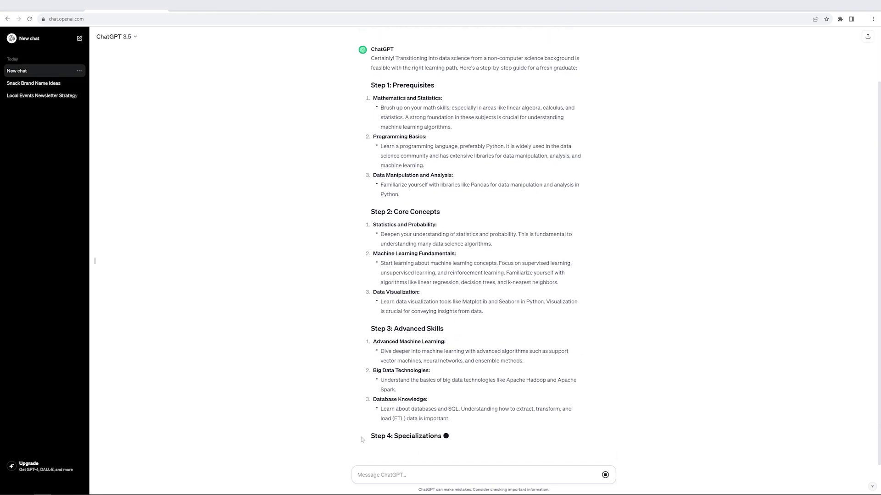
Scroll through the learning-path reply down to Step 7: Continuous Learning and the closing note.
scroll(380, 298, up, 2)
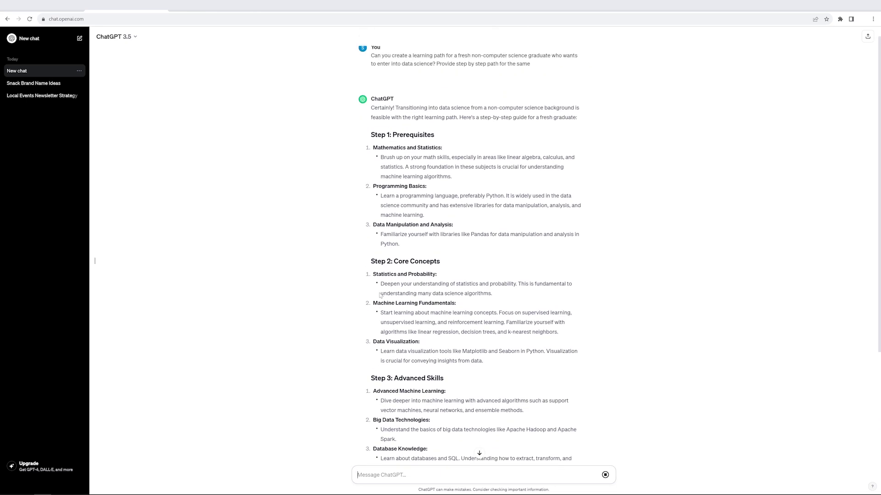
scroll(380, 296, down, 1)
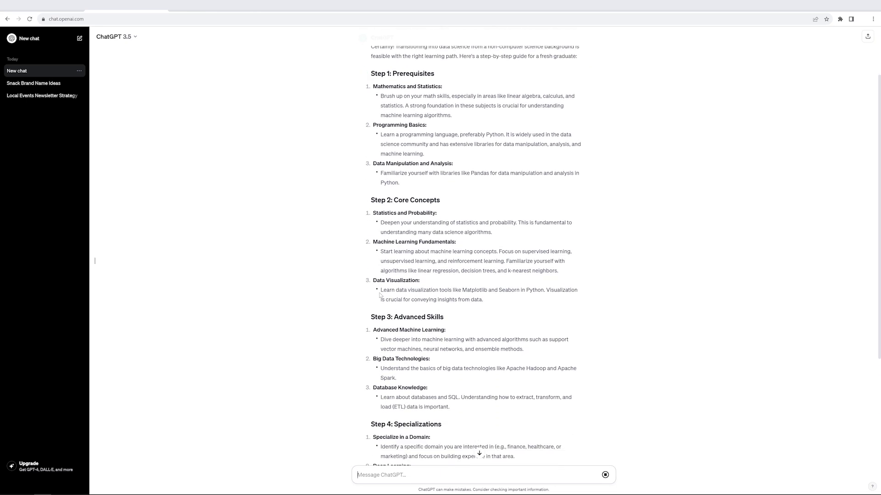
scroll(379, 296, down, 1)
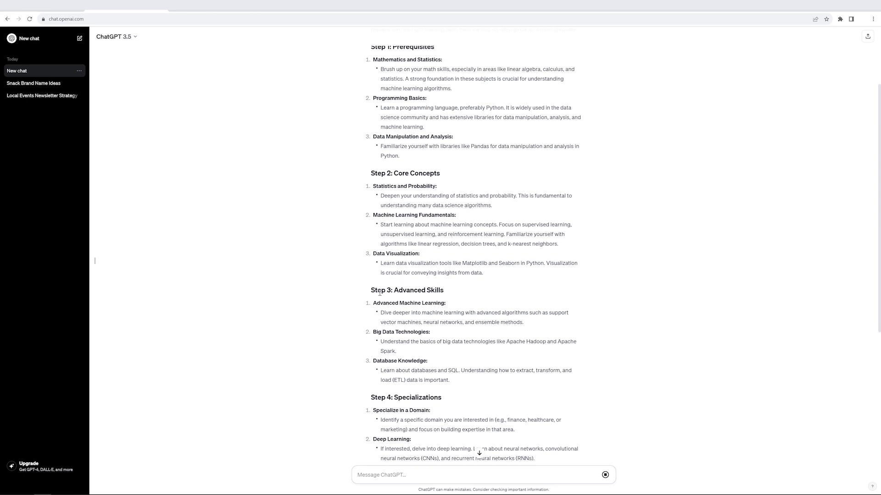
scroll(380, 294, down, 2)
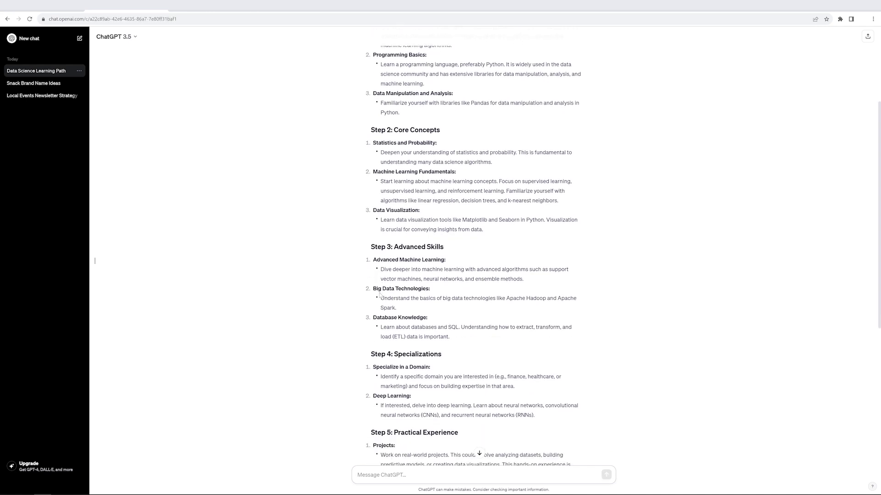
scroll(380, 295, down, 1)
scroll(380, 295, down, 4)
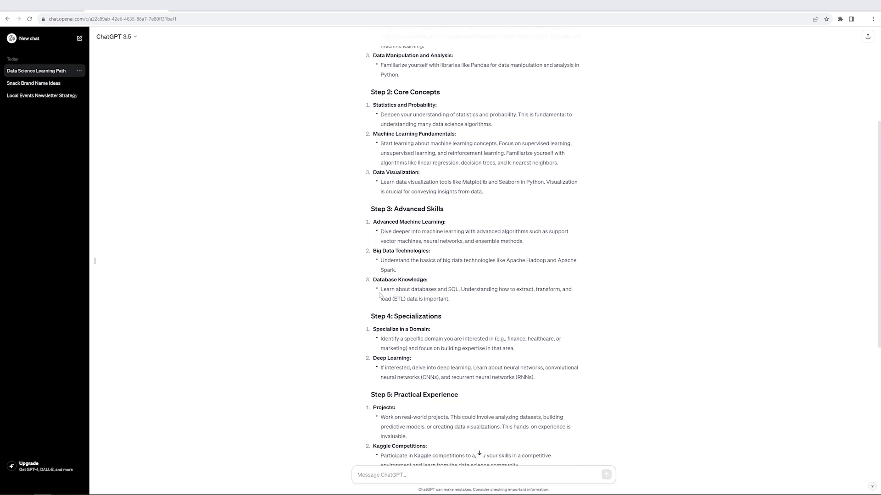
scroll(380, 296, down, 6)
scroll(380, 296, down, 2)
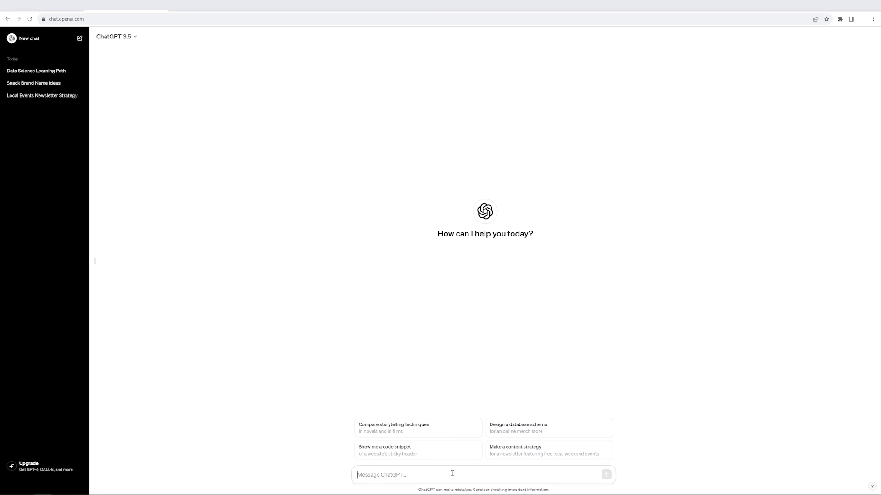
Ask ChatGPT 'what is 923 * 99999'.
text(what is 923 * 99999)
key(Return)
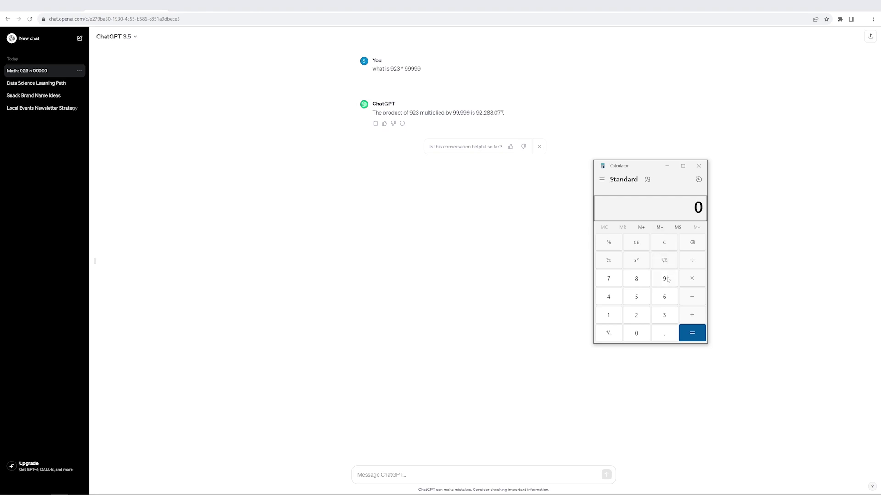
Verify 923 × 99999 in Calculator, getting 9,22,99,077, then close Calculator.
click(668, 279)
click(637, 316)
click(662, 318)
click(689, 281)
text(99999)
click(692, 333)
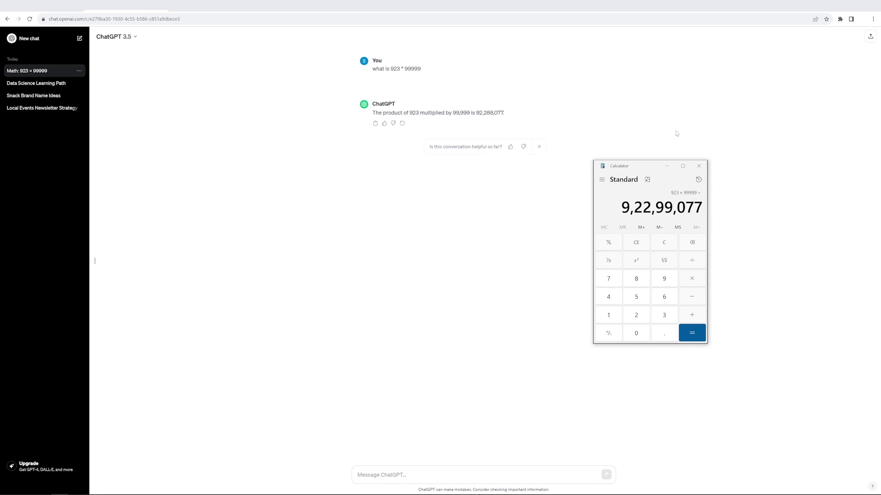
click(698, 166)
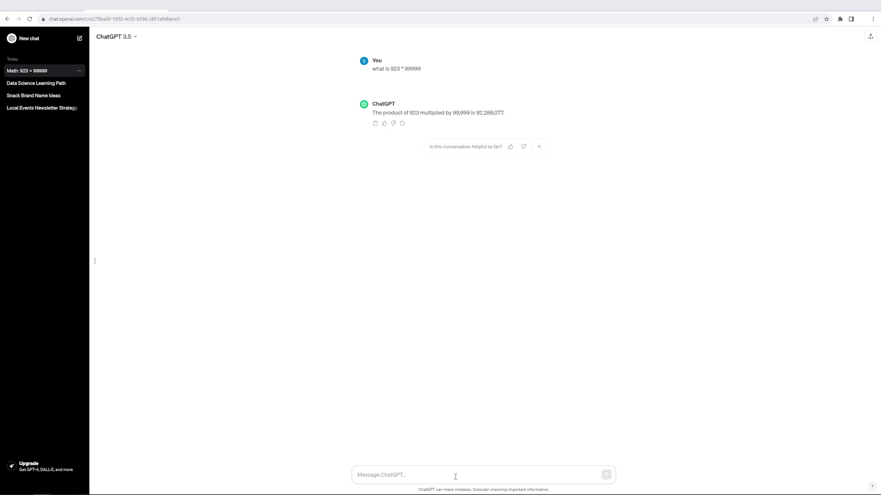
Re-ask 'what is 923 * 99999' step by step, writing out the full number of 0s.
text(what is 923 * 99999)
text(. Let's go step by step and alwa)
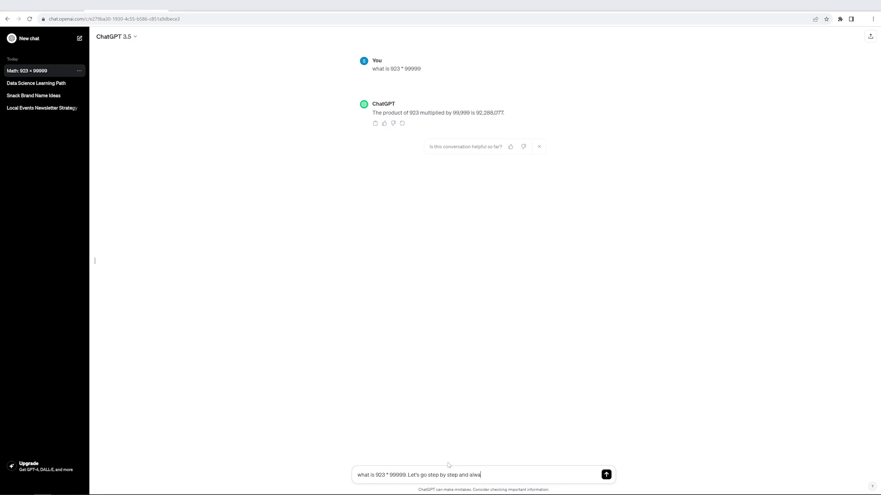
text(ys write out the full number of 0s)
key(Return)
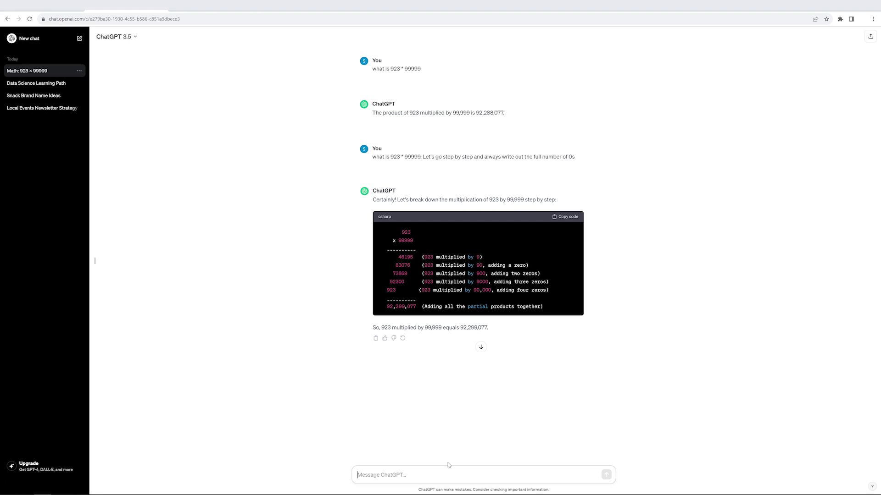
In a new chat, request 'Write a poem about Analytics Vidhya' and skim the poem.
key(ctrl+shift+o)
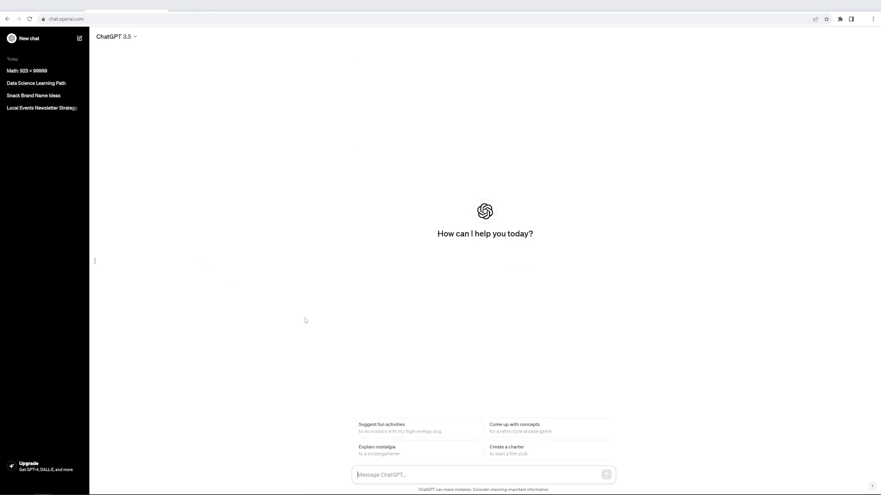
text(Write a poem about Analytics Vidhya)
key(Return)
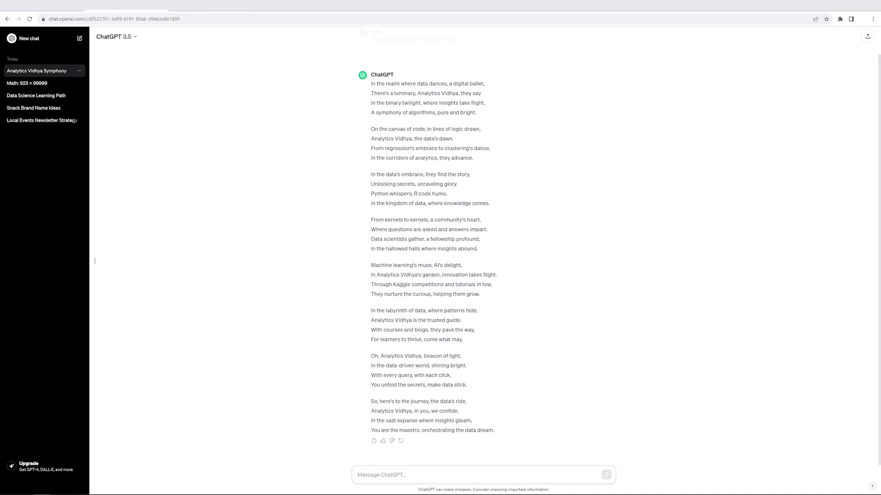
scroll(666, 147, up, 1)
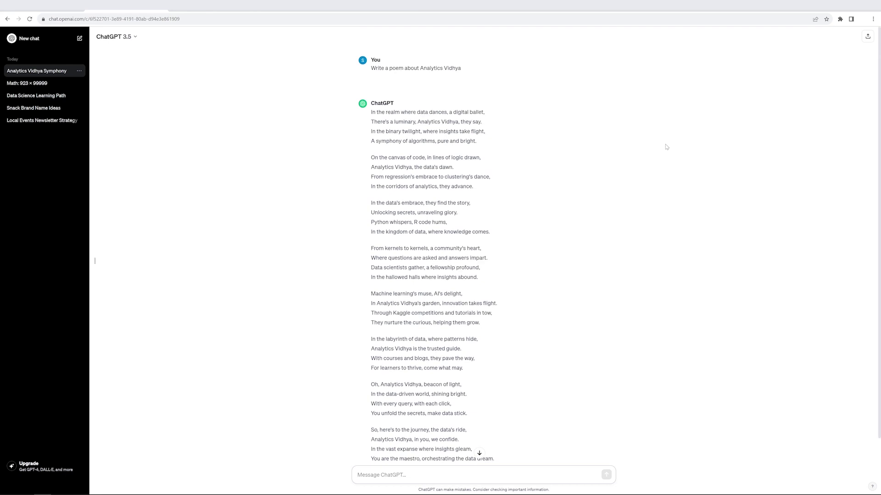
scroll(666, 146, down, 1)
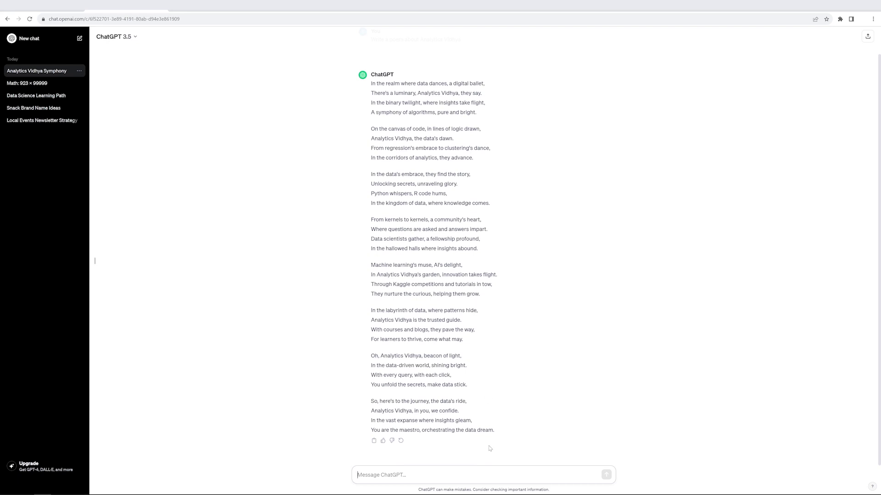
Send the follow-up 'Write a poem about Analytics Vidhya in the style of Shakespeare'.
text(W)
key(BackSpace)
text(Write a poem about Analytics Vidhya in the style of)
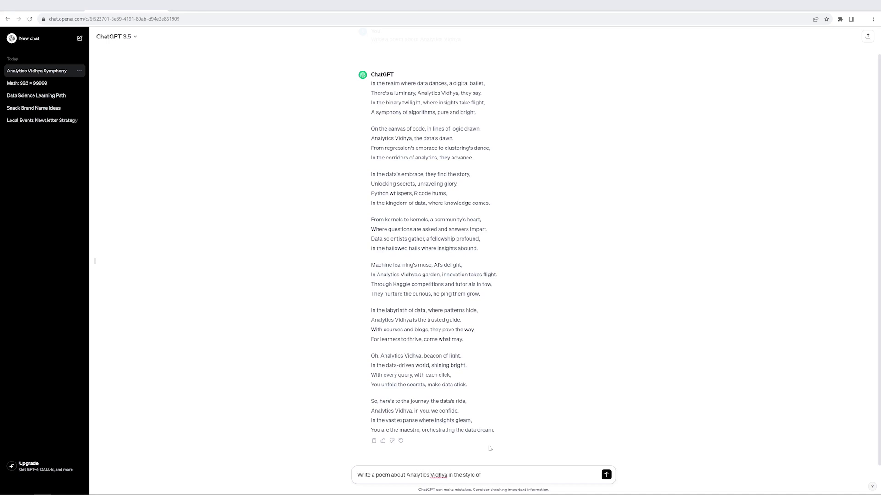
text( ShShakespeare)
key(Return)
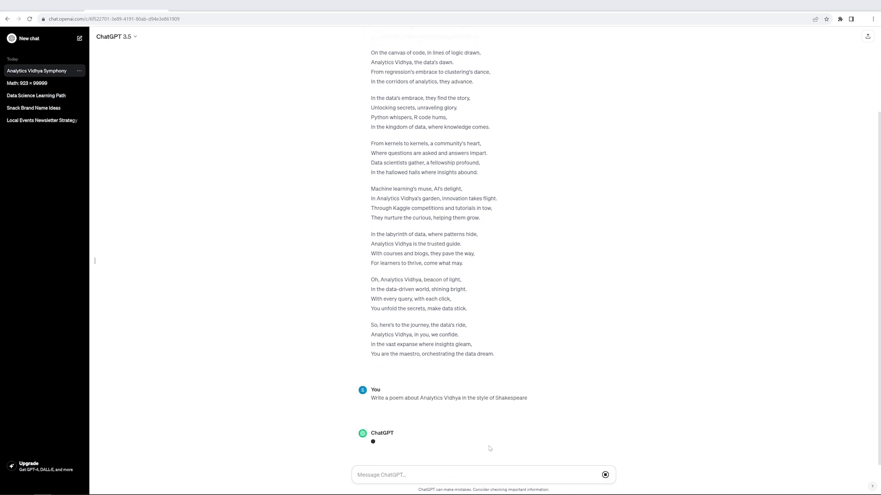